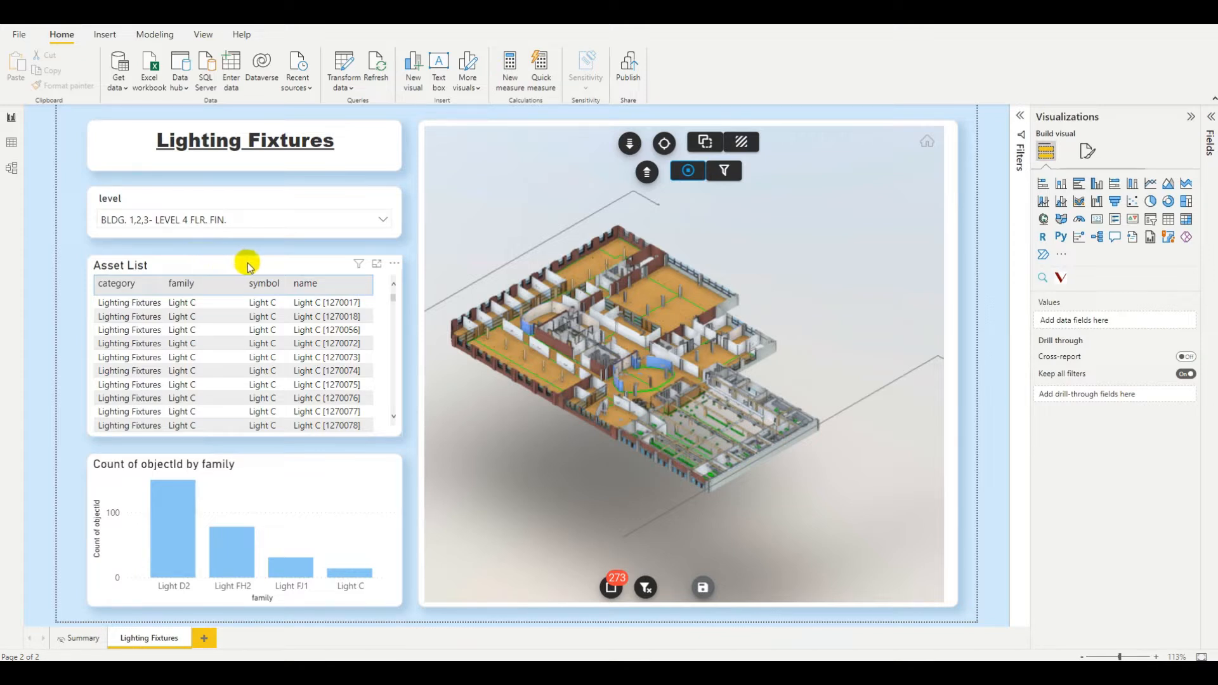
Browse the asset list rows and navigate the 3D model of the level 4 lighting fixtures.
{"action": "scroll", "coordinate": [130, 352], "scroll_direction": "down", "scroll_amount": 10}
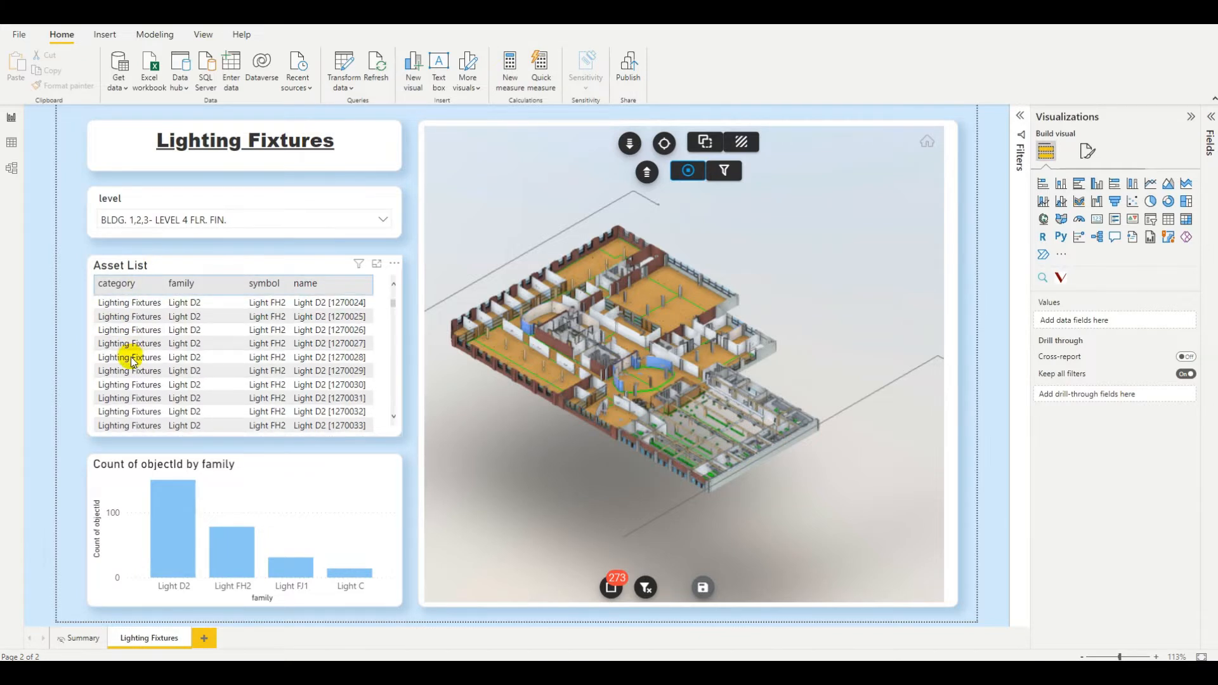
{"action": "scroll", "coordinate": [133, 359], "scroll_direction": "up", "scroll_amount": 5}
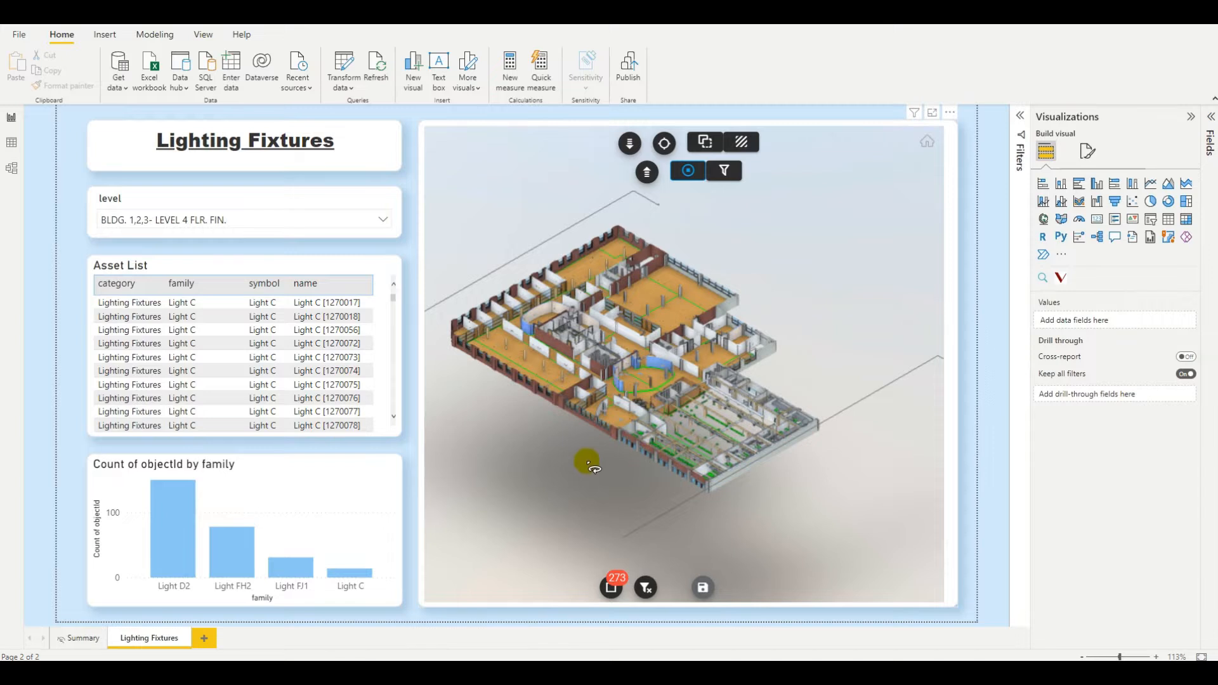
{"action": "scroll", "coordinate": [588, 463], "scroll_direction": "up", "scroll_amount": 10}
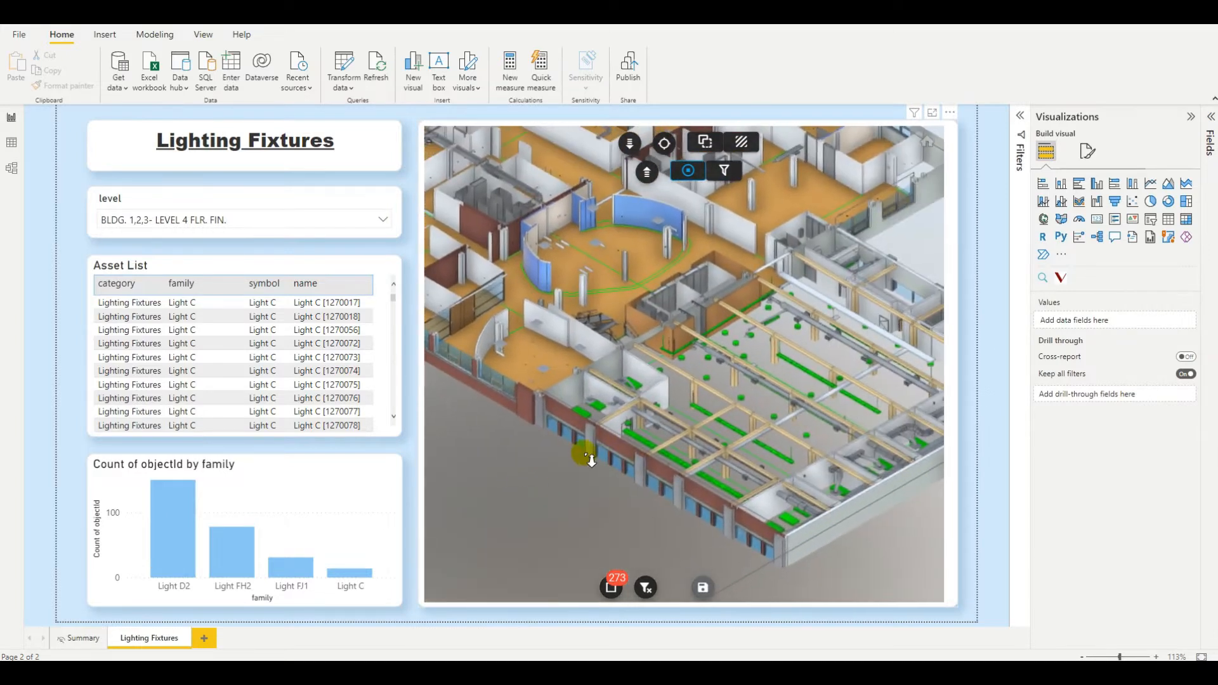
{"action": "scroll", "coordinate": [587, 456], "scroll_direction": "down", "scroll_amount": 3}
{"action": "mouse_move", "coordinate": [610, 592]}
{"action": "left_click", "coordinate": [609, 547]}
{"action": "left_click_drag", "start_coordinate": [524, 501], "coordinate": [572, 559]}
{"action": "scroll", "coordinate": [537, 493], "scroll_direction": "down", "scroll_amount": 2}
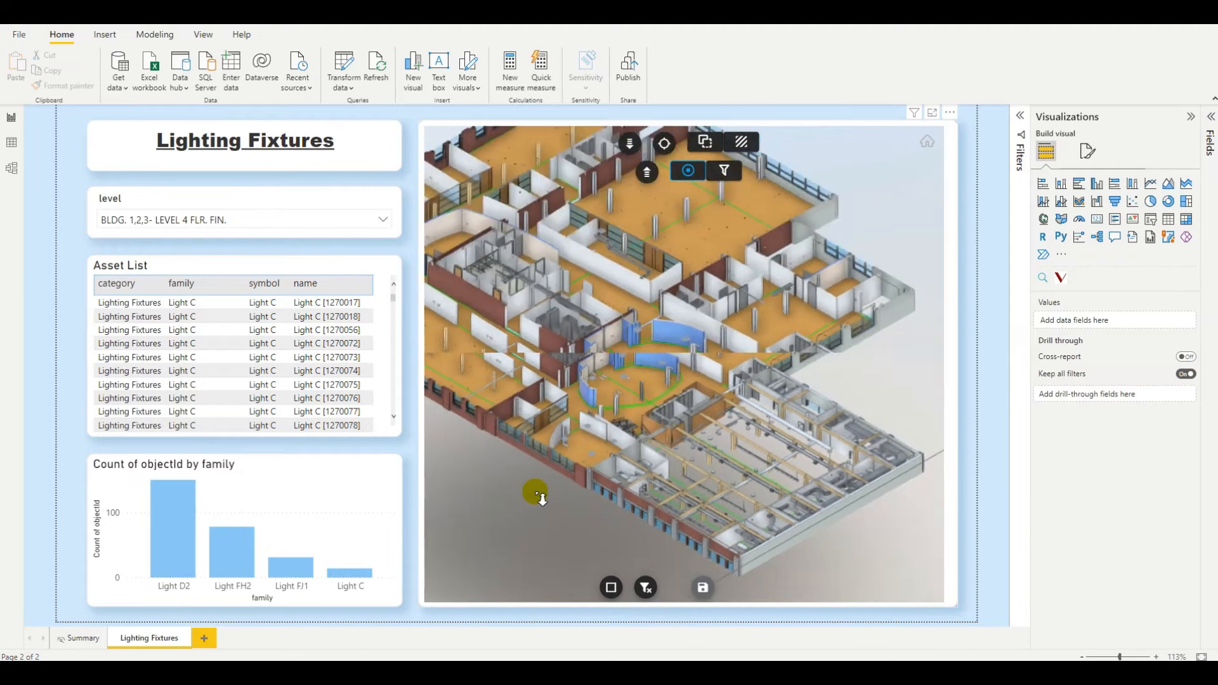
{"action": "scroll", "coordinate": [536, 494], "scroll_direction": "up", "scroll_amount": 2}
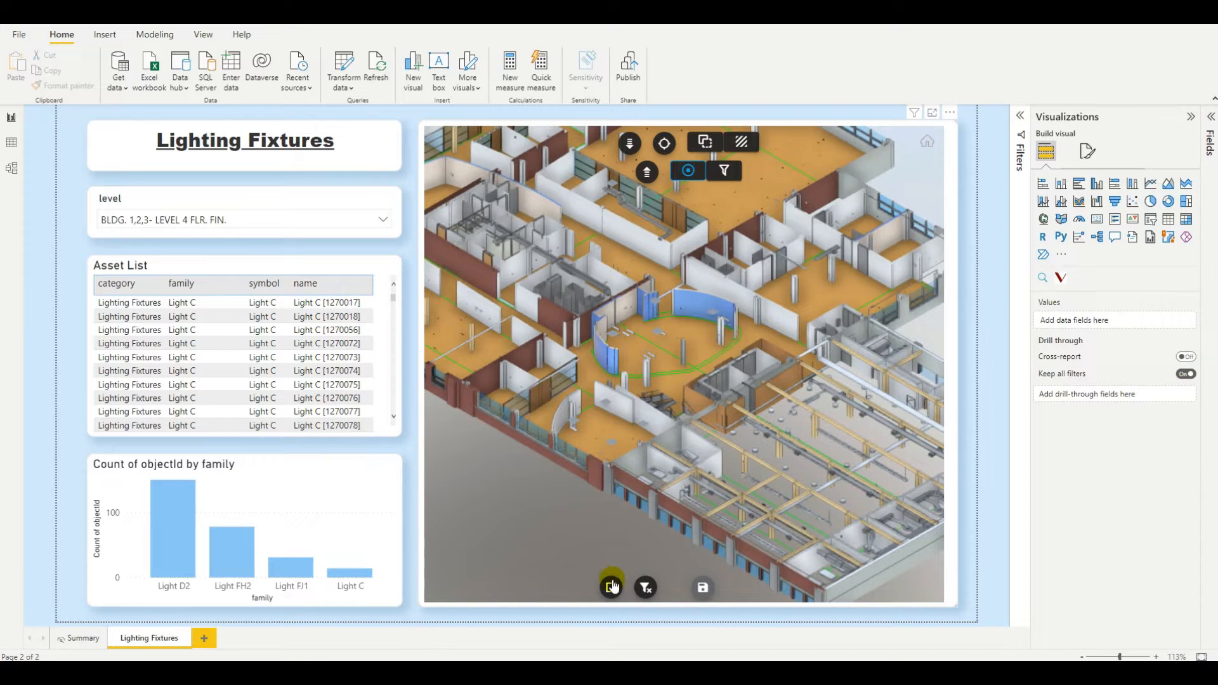
{"action": "left_click", "coordinate": [205, 385]}
{"action": "left_click", "coordinate": [205, 384]}
{"action": "scroll", "coordinate": [569, 504], "scroll_direction": "down", "scroll_amount": 3}
{"action": "left_click_drag", "start_coordinate": [582, 508], "coordinate": [502, 444]}
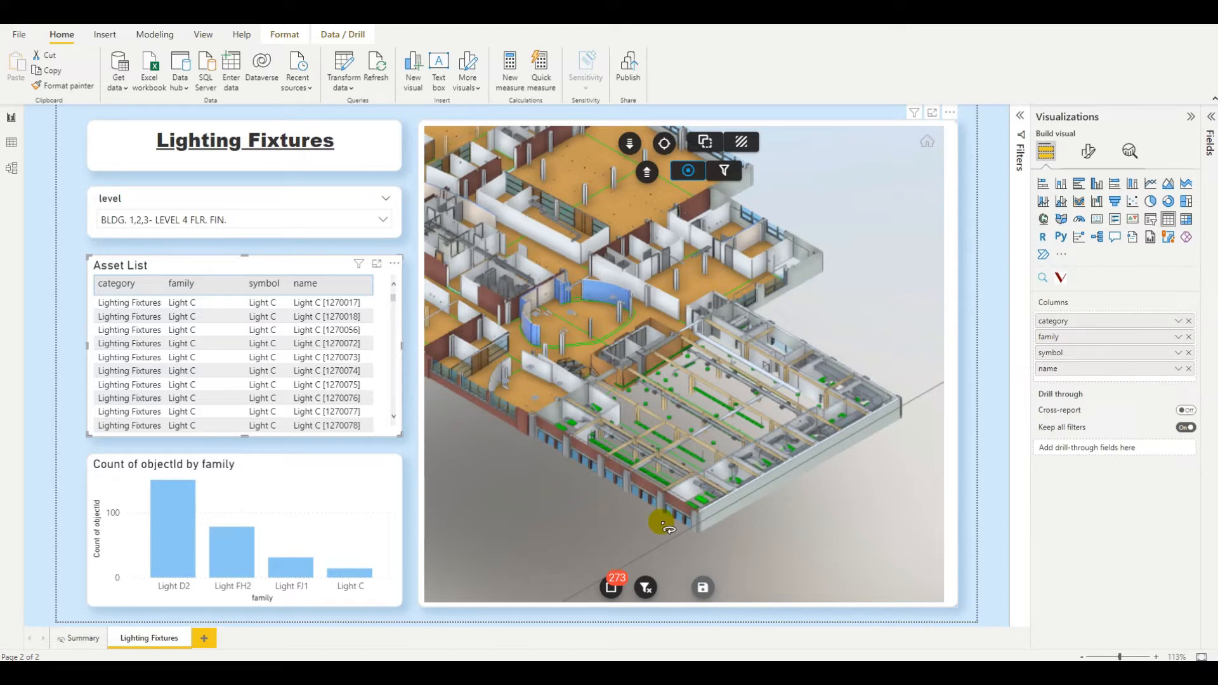
{"action": "left_click", "coordinate": [408, 451]}
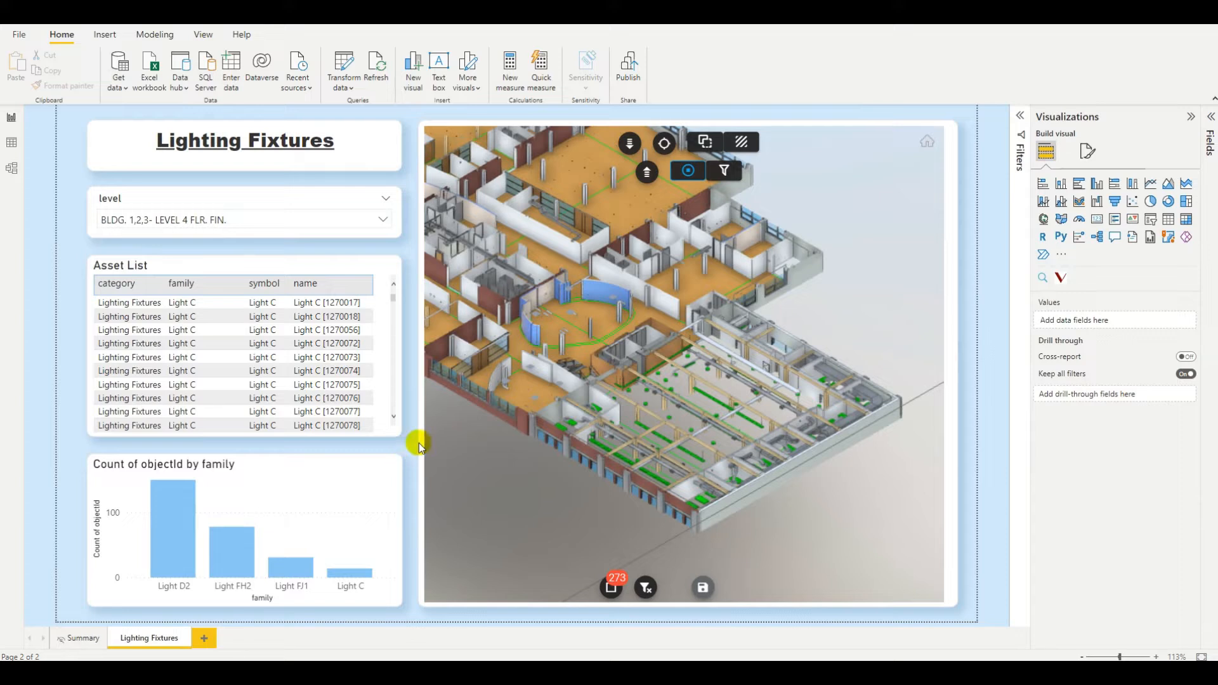
Set the 3D viewer's selection default colour to a custom orange, #E35B17, in its Viewer options.
{"action": "left_click", "coordinate": [954, 139]}
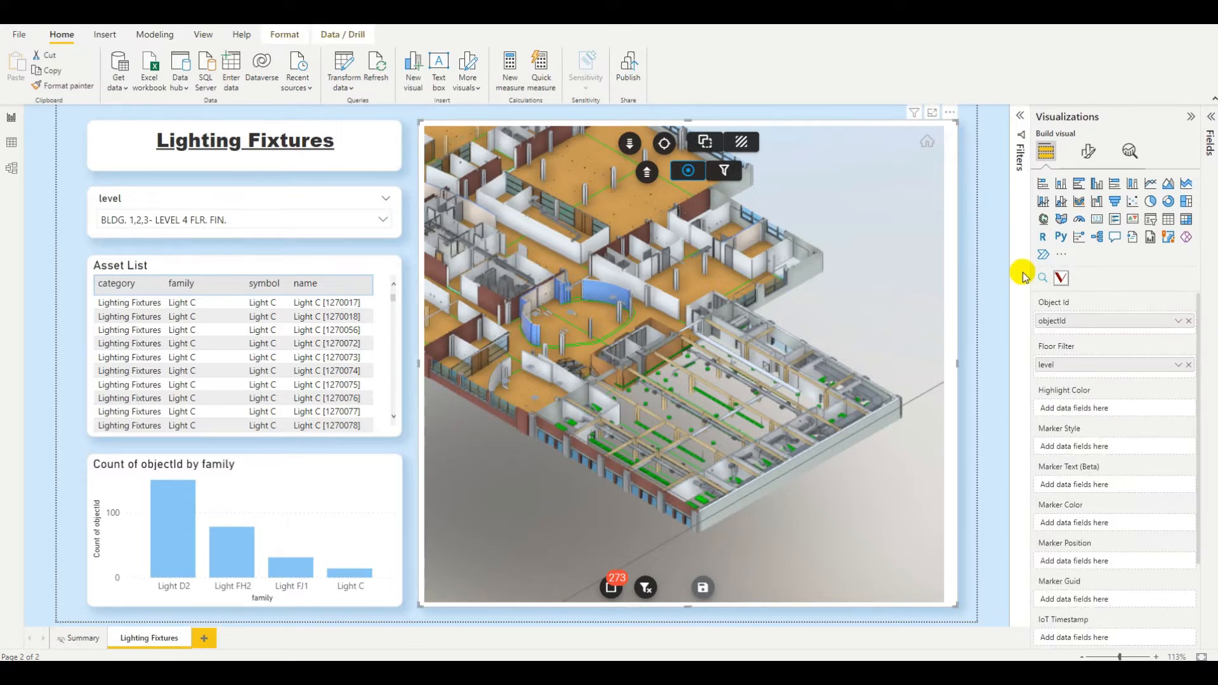
{"action": "left_click", "coordinate": [1096, 155]}
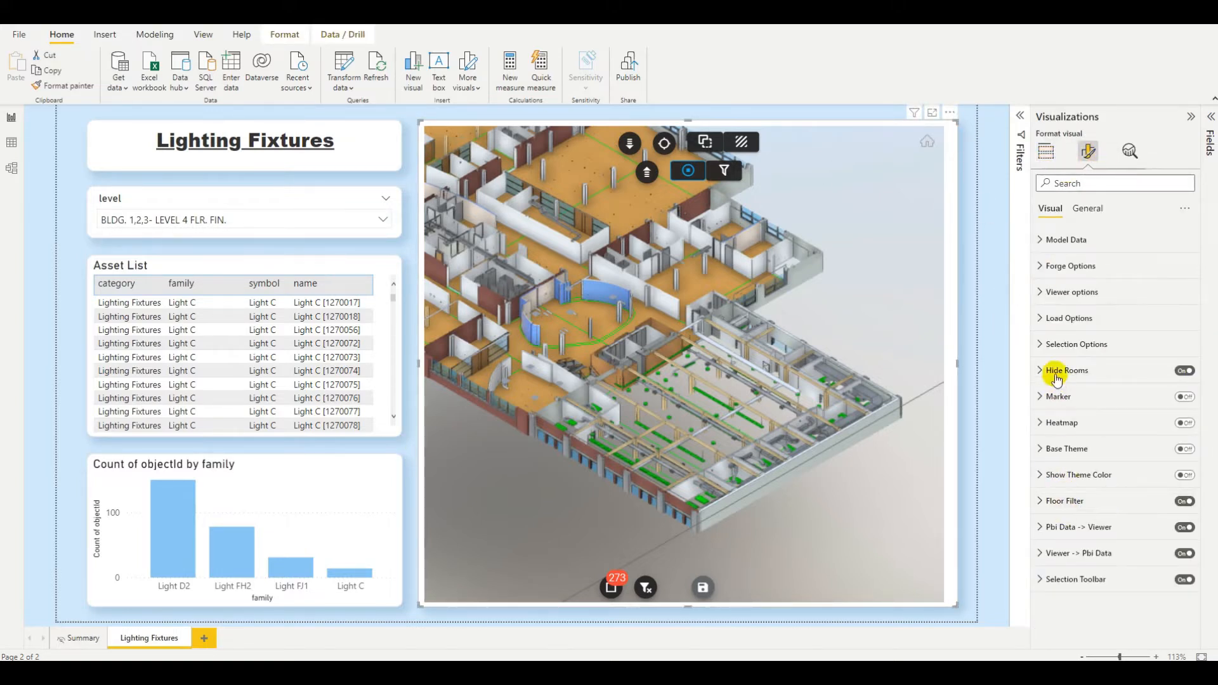
{"action": "left_click", "coordinate": [1036, 293]}
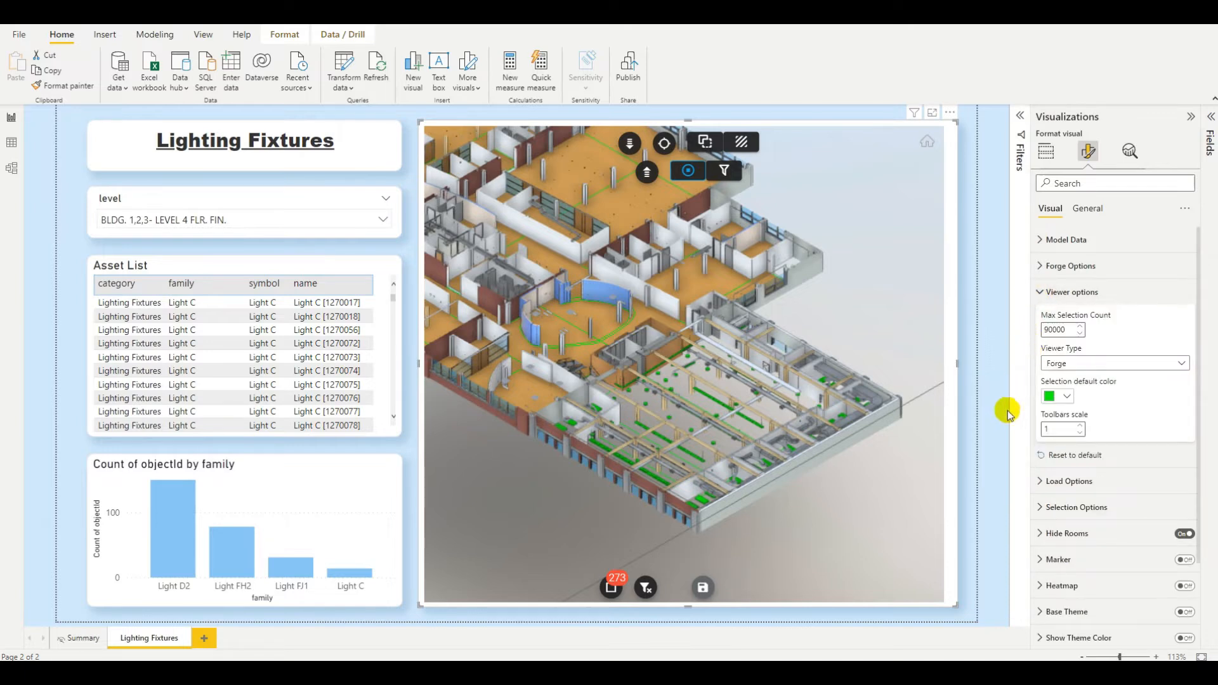
{"action": "left_click", "coordinate": [1069, 398]}
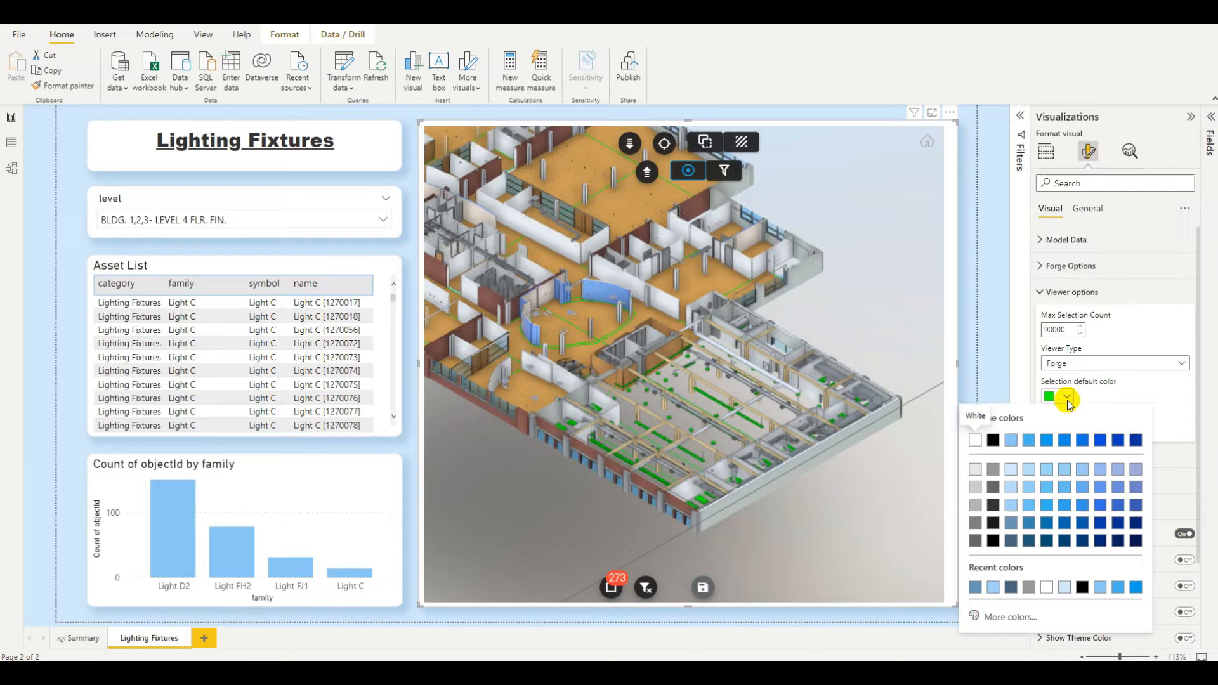
{"action": "left_click", "coordinate": [1011, 617]}
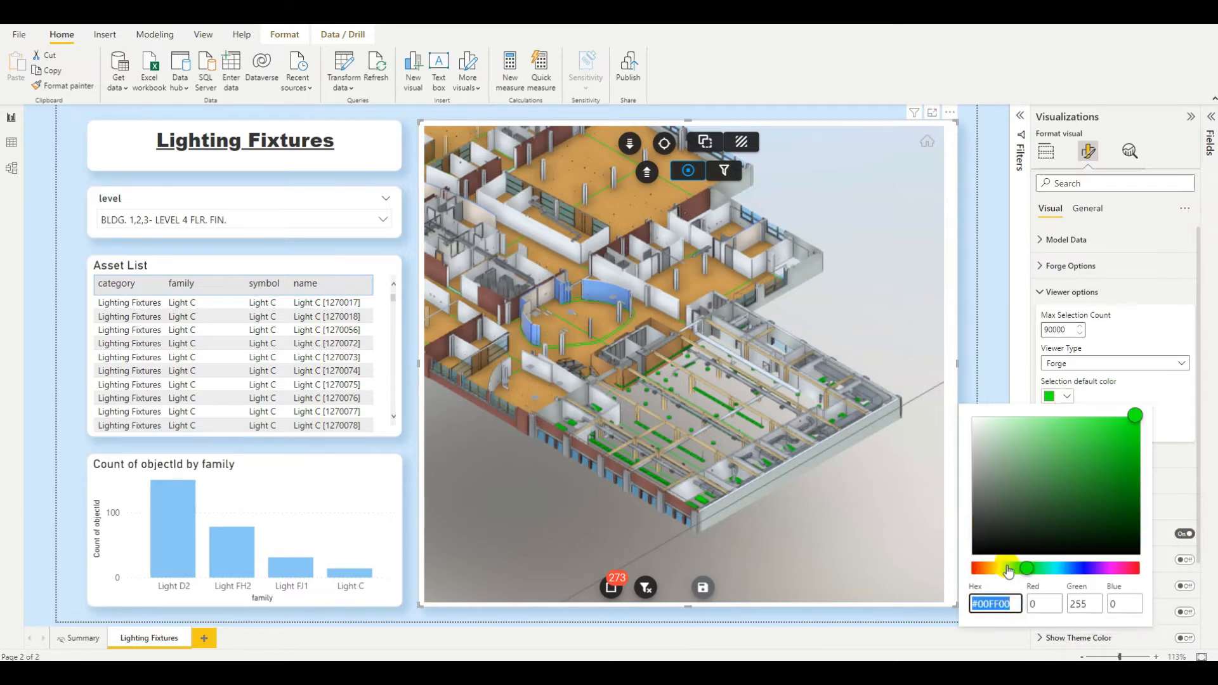
{"action": "left_click_drag", "start_coordinate": [1009, 569], "coordinate": [980, 569]}
{"action": "left_click", "coordinate": [1118, 438]}
{"action": "left_click_drag", "start_coordinate": [1118, 436], "coordinate": [1118, 431]}
{"action": "left_click", "coordinate": [1142, 391]}
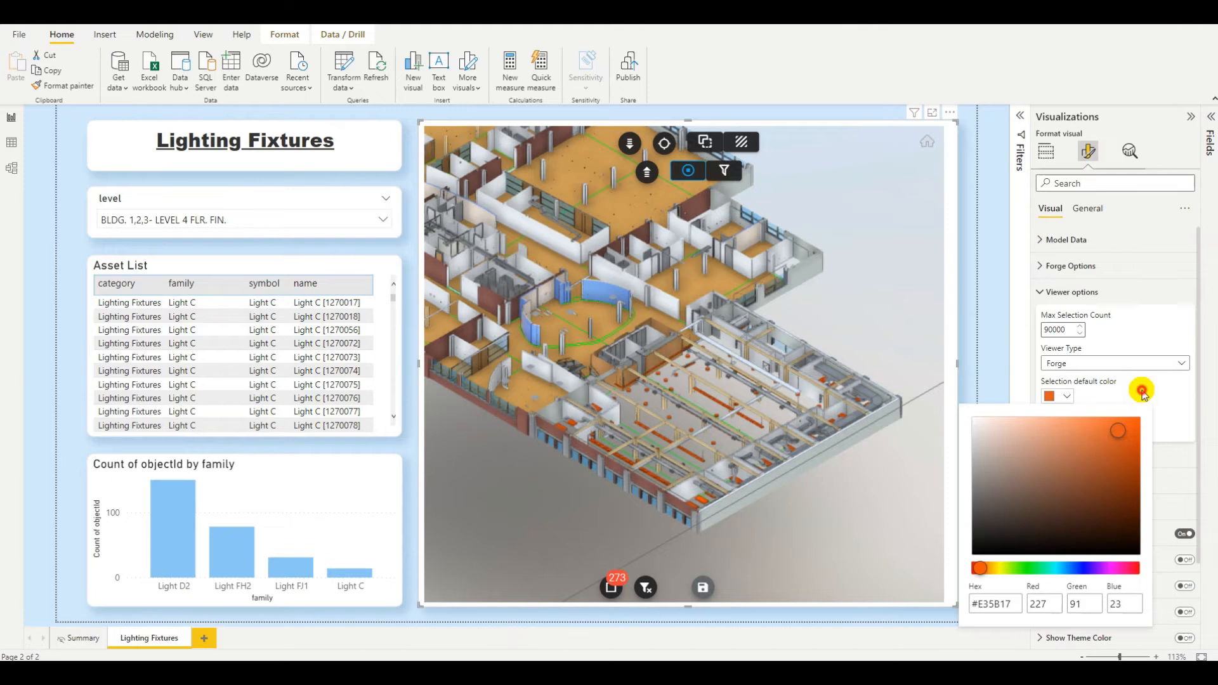
Change the viewer's selection default colour to a light blue swatch.
{"action": "scroll", "coordinate": [698, 488], "scroll_direction": "up", "scroll_amount": 5}
{"action": "scroll", "coordinate": [552, 455], "scroll_direction": "down", "scroll_amount": 4}
{"action": "left_click_drag", "start_coordinate": [571, 468], "coordinate": [607, 472]}
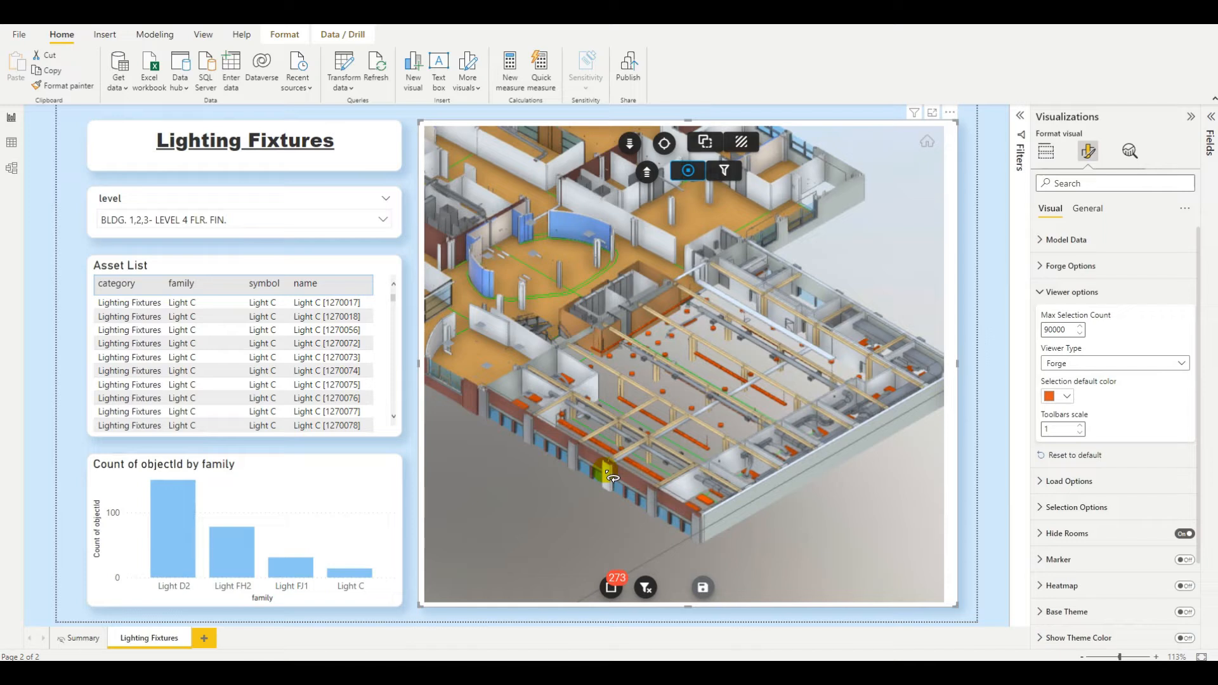
{"action": "left_click", "coordinate": [1065, 398]}
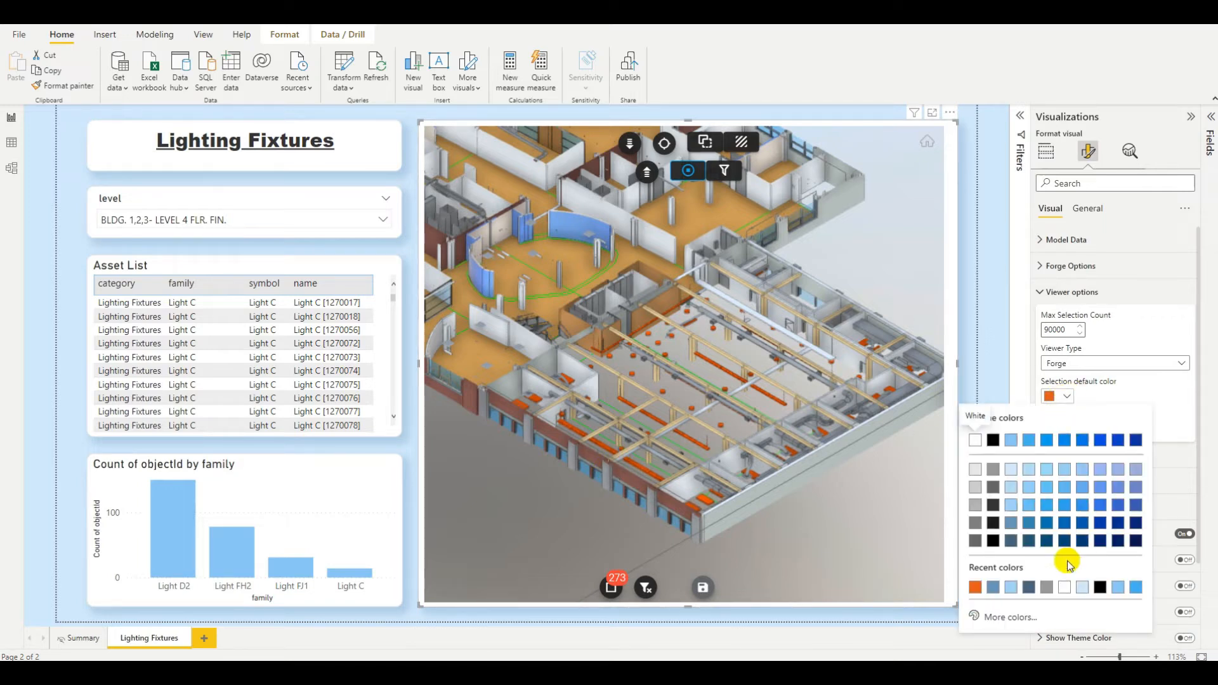
{"action": "left_click", "coordinate": [1012, 507]}
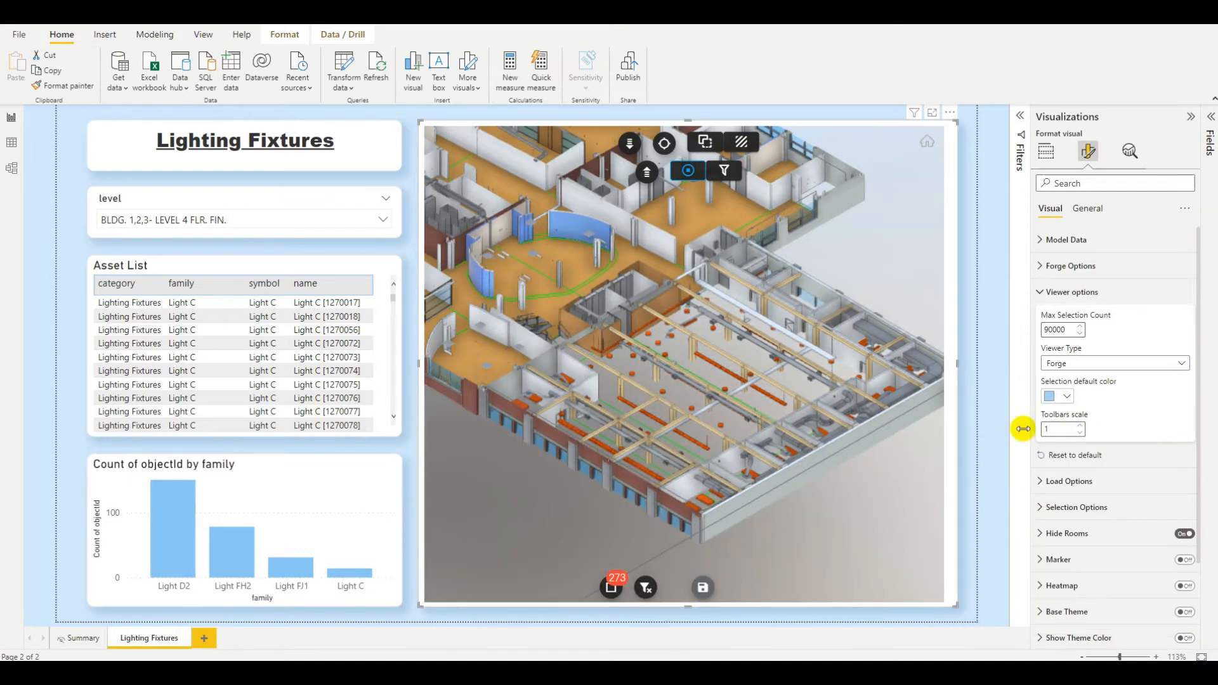
Select and deselect an asset row, then inspect the highlighted fixtures in the 3D model.
{"action": "left_click", "coordinate": [216, 375]}
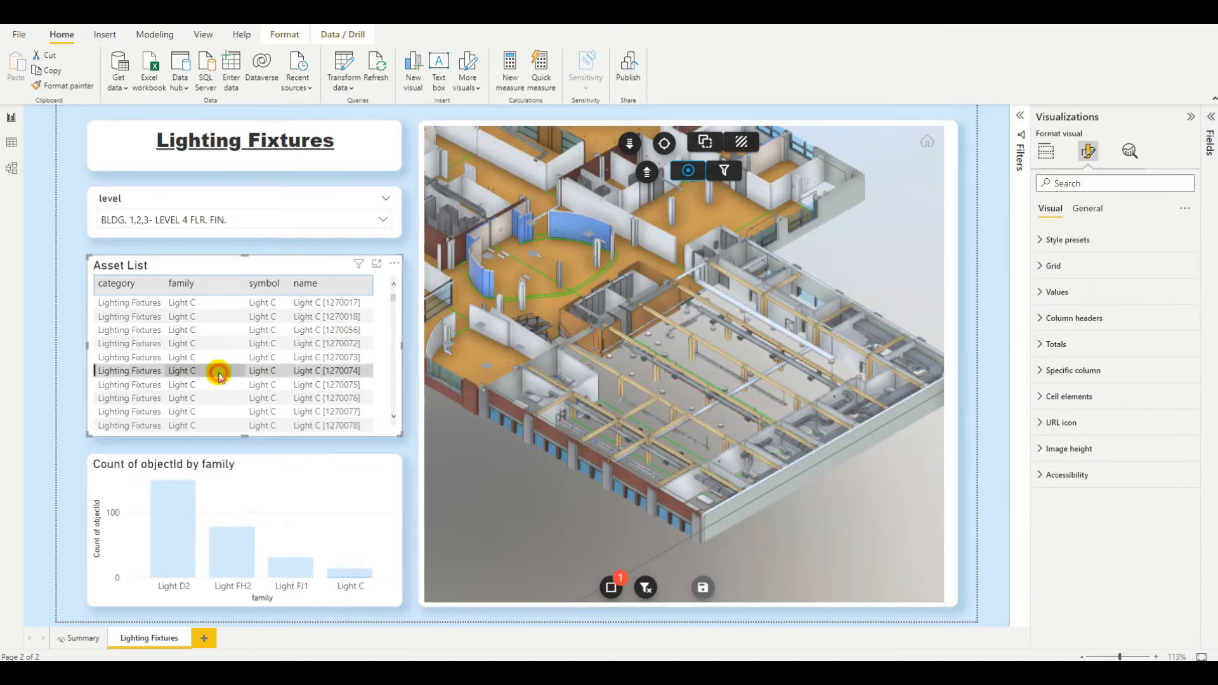
{"action": "left_click", "coordinate": [216, 374]}
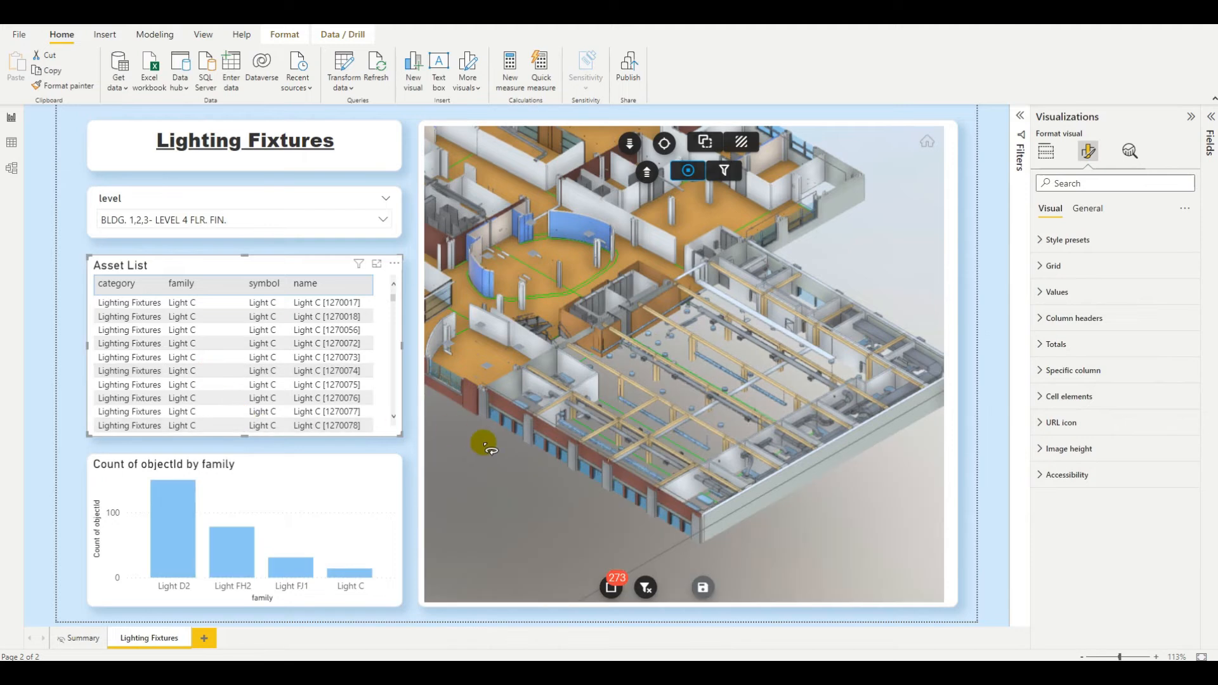
{"action": "scroll", "coordinate": [618, 477], "scroll_direction": "up", "scroll_amount": 2}
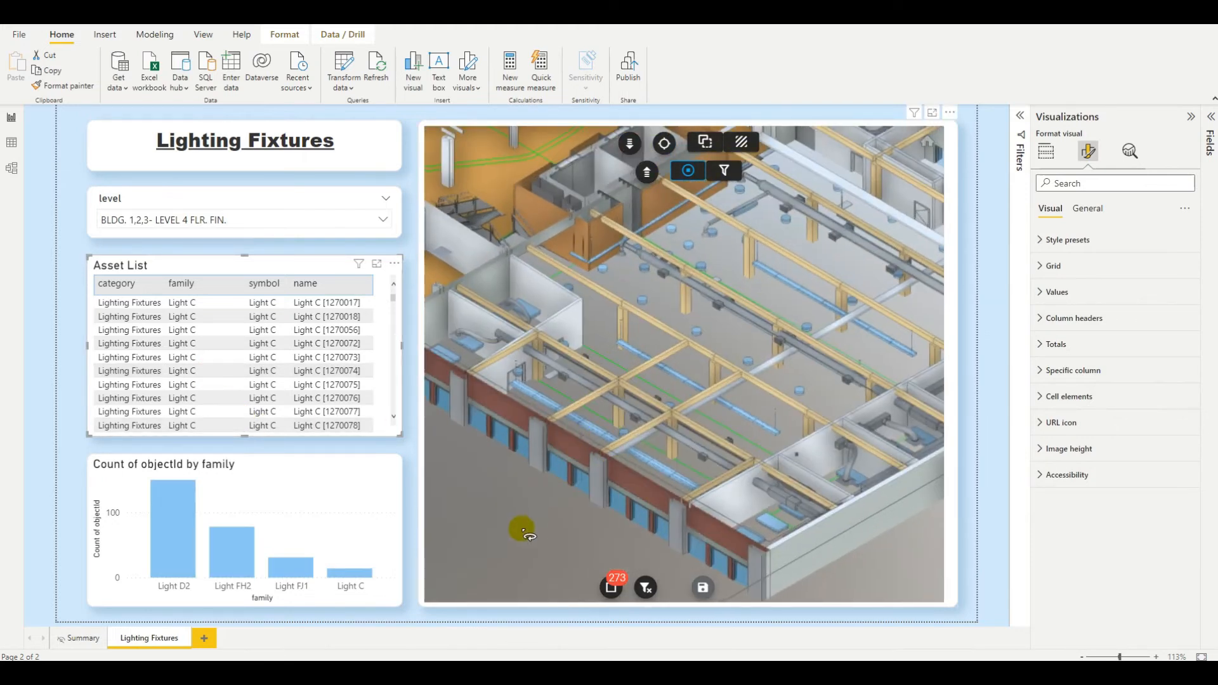
{"action": "scroll", "coordinate": [525, 530], "scroll_direction": "down", "scroll_amount": 2}
{"action": "left_click_drag", "start_coordinate": [579, 524], "coordinate": [590, 530]}
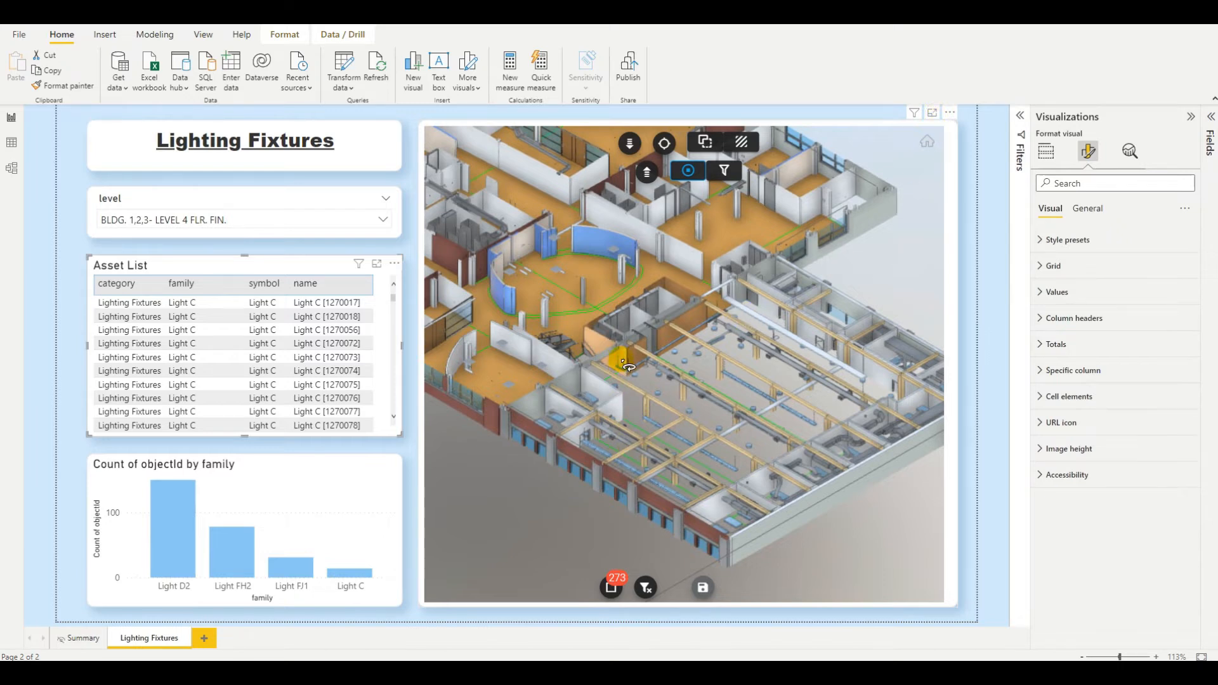
{"action": "left_click_drag", "start_coordinate": [620, 360], "coordinate": [701, 413]}
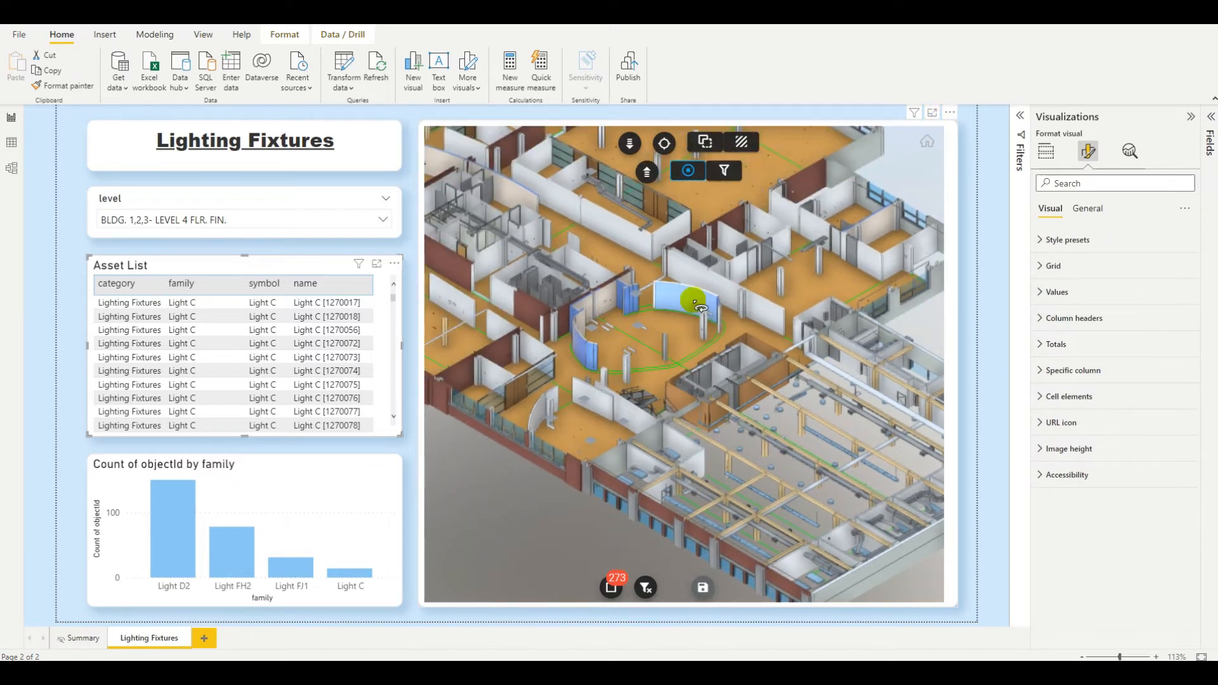
{"action": "left_click_drag", "start_coordinate": [748, 420], "coordinate": [649, 375]}
{"action": "scroll", "coordinate": [655, 467], "scroll_direction": "up", "scroll_amount": 3}
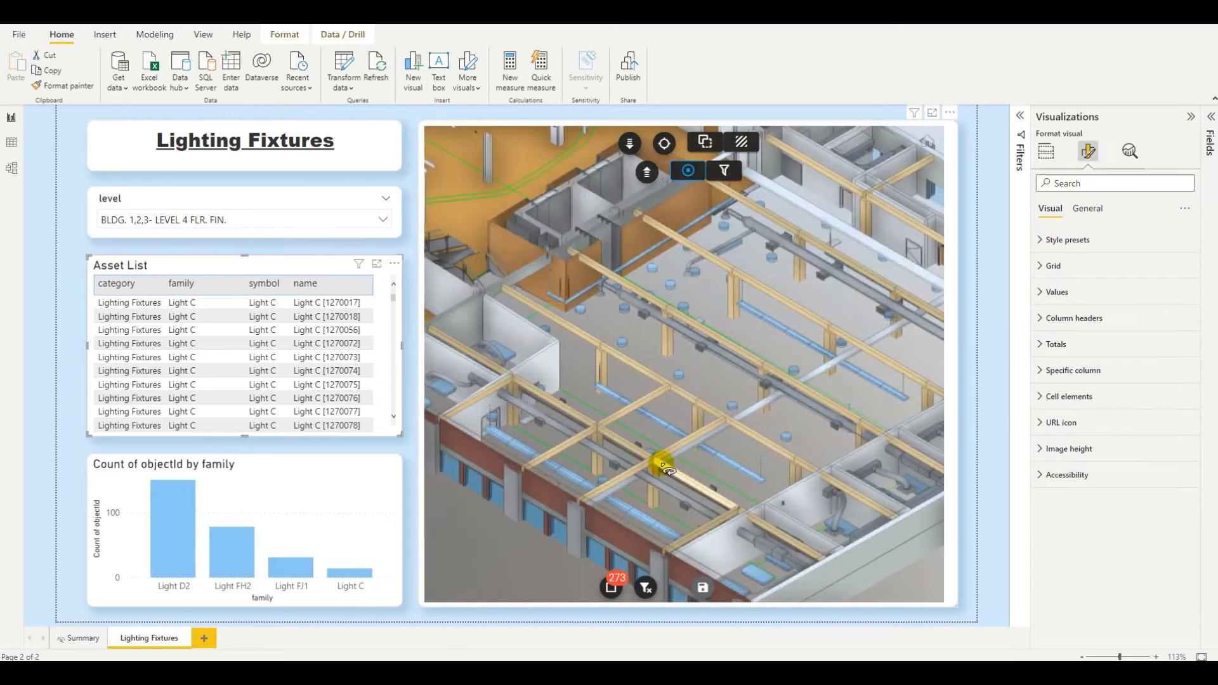
{"action": "scroll", "coordinate": [670, 470], "scroll_direction": "down", "scroll_amount": 2}
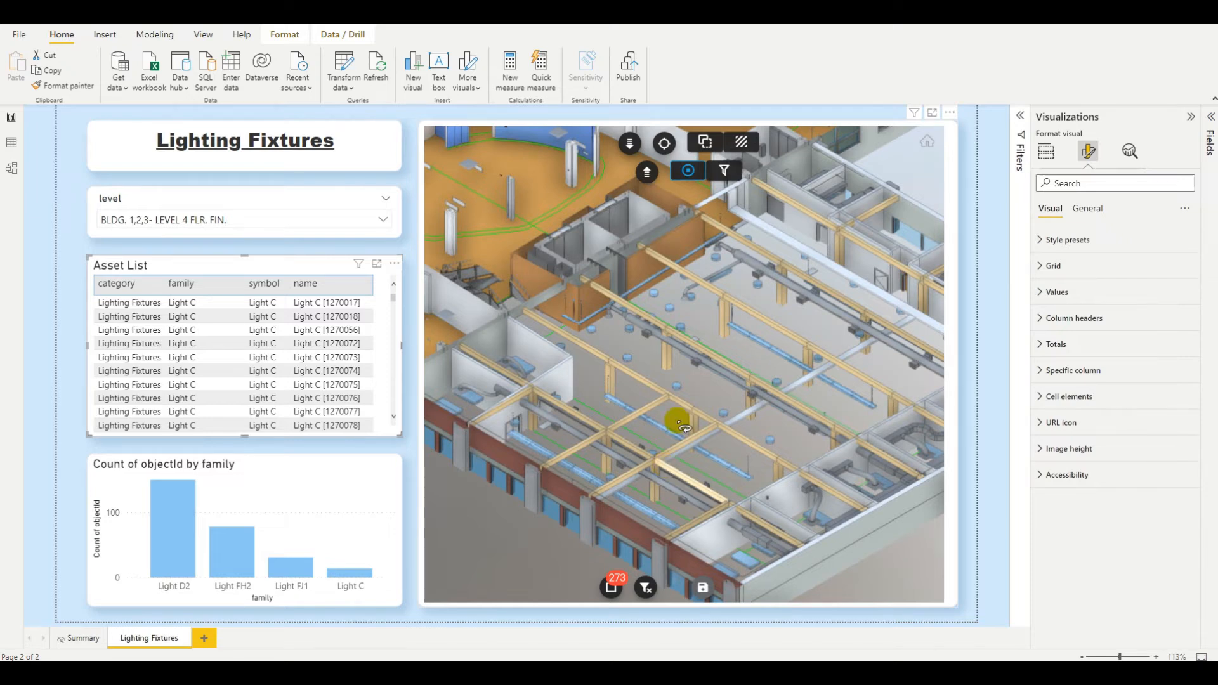
Turn on the viewer's Base Theme option and expand its settings.
{"action": "left_click", "coordinate": [958, 135]}
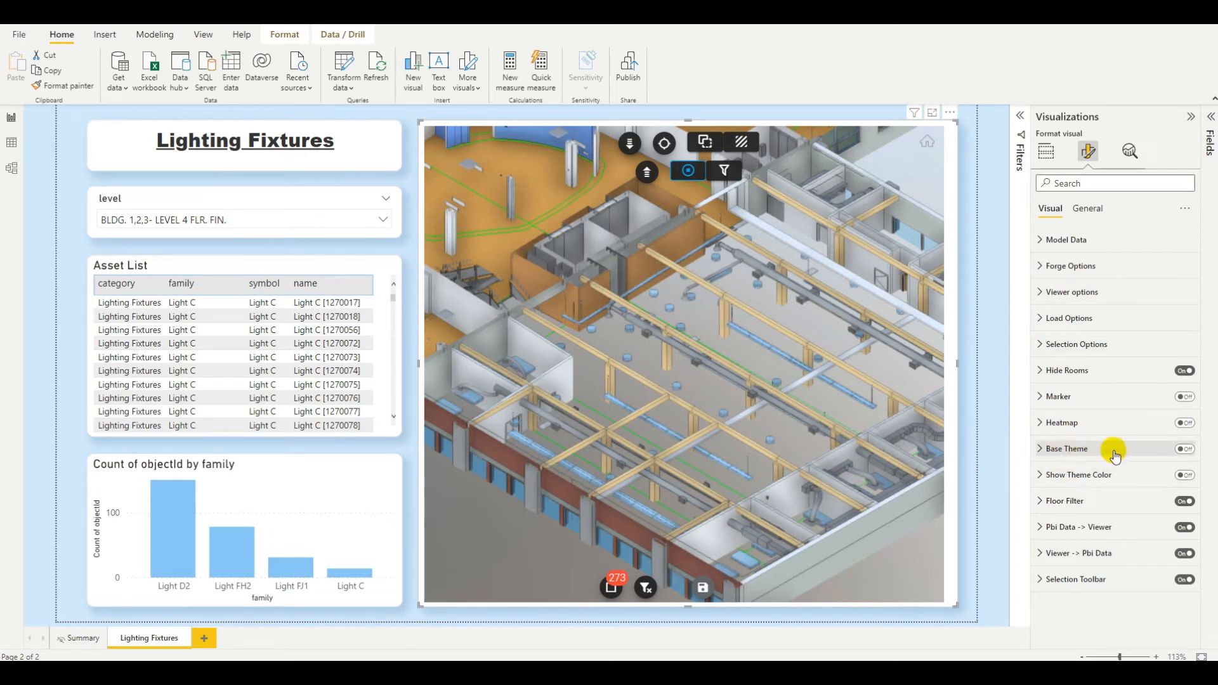
{"action": "left_click", "coordinate": [1182, 451]}
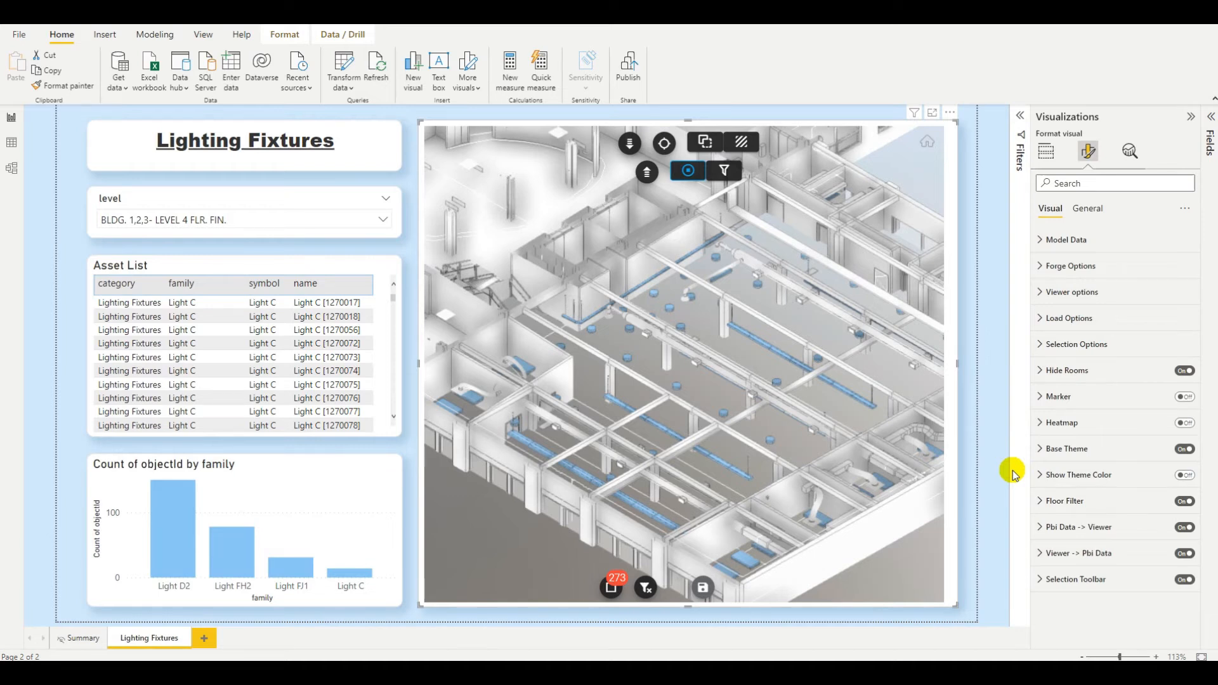
{"action": "left_click", "coordinate": [1042, 451]}
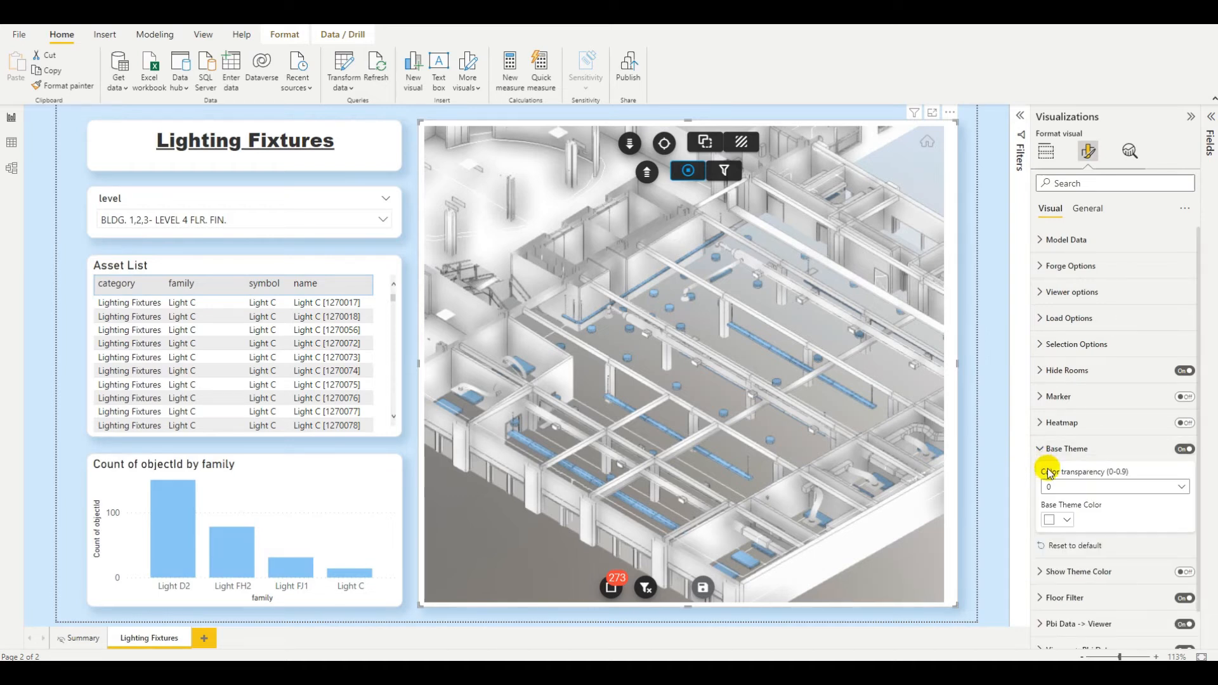
Set the base theme colour to orange, then back to white.
{"action": "left_click", "coordinate": [1068, 520]}
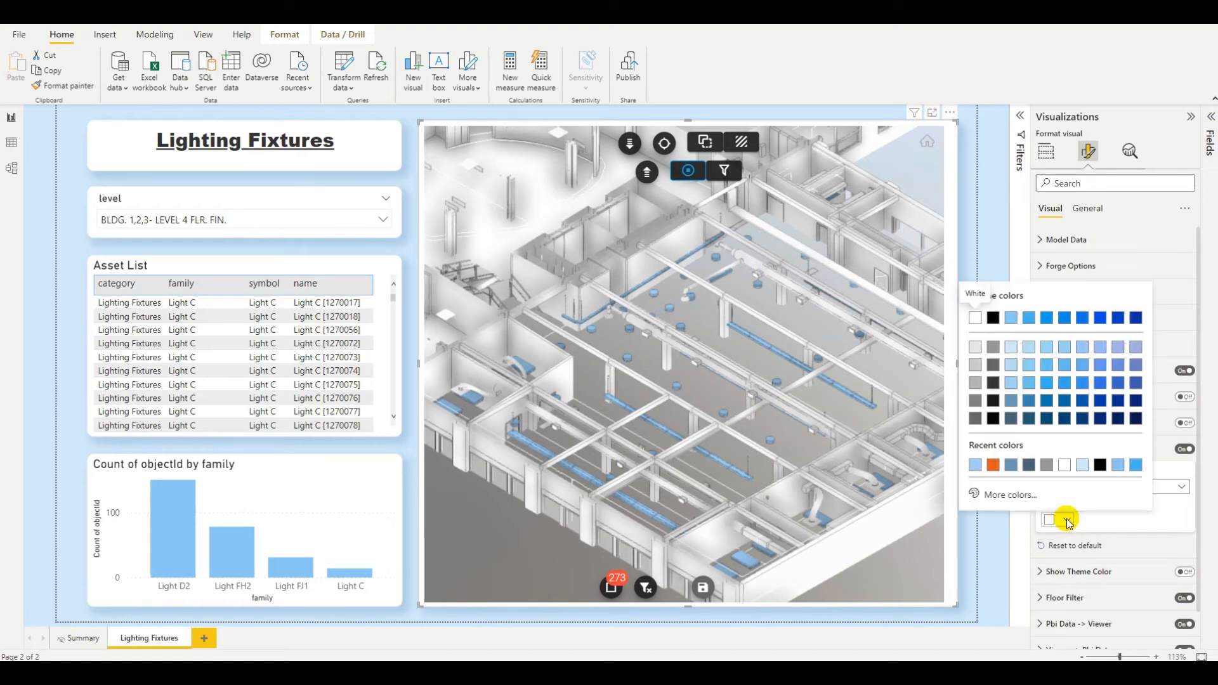
{"action": "left_click", "coordinate": [993, 465]}
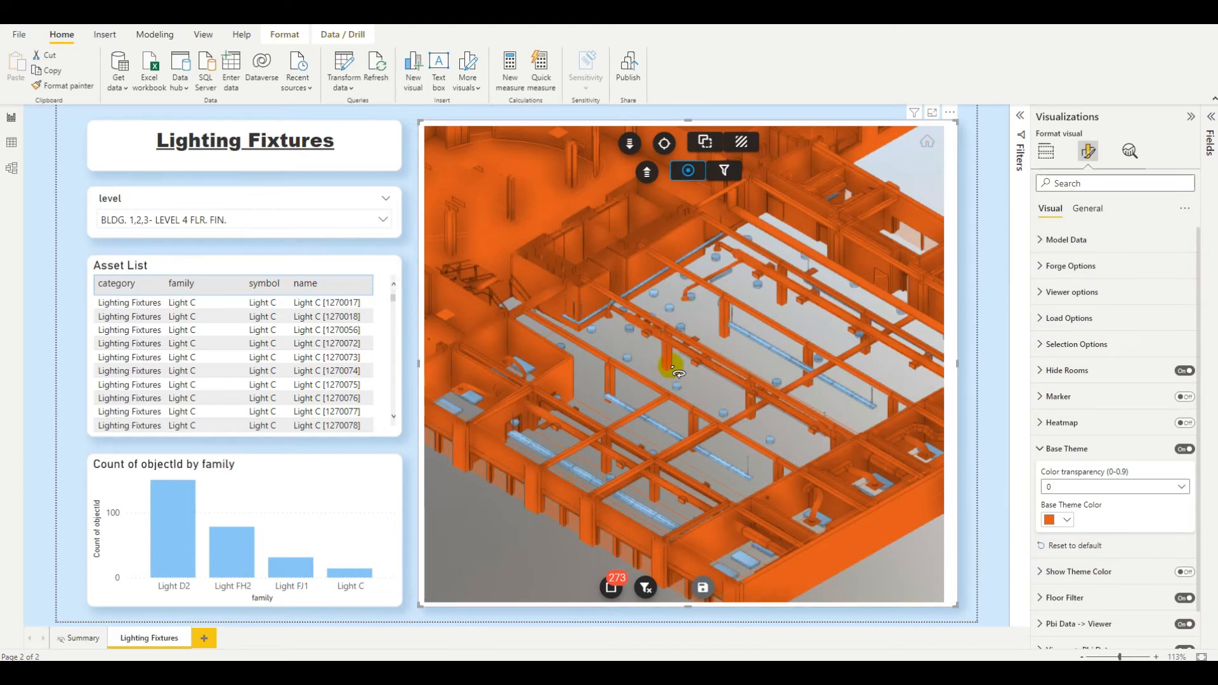
{"action": "scroll", "coordinate": [675, 362], "scroll_direction": "down", "scroll_amount": 5}
{"action": "left_click_drag", "start_coordinate": [674, 359], "coordinate": [698, 394]}
{"action": "scroll", "coordinate": [698, 395], "scroll_direction": "up", "scroll_amount": 4}
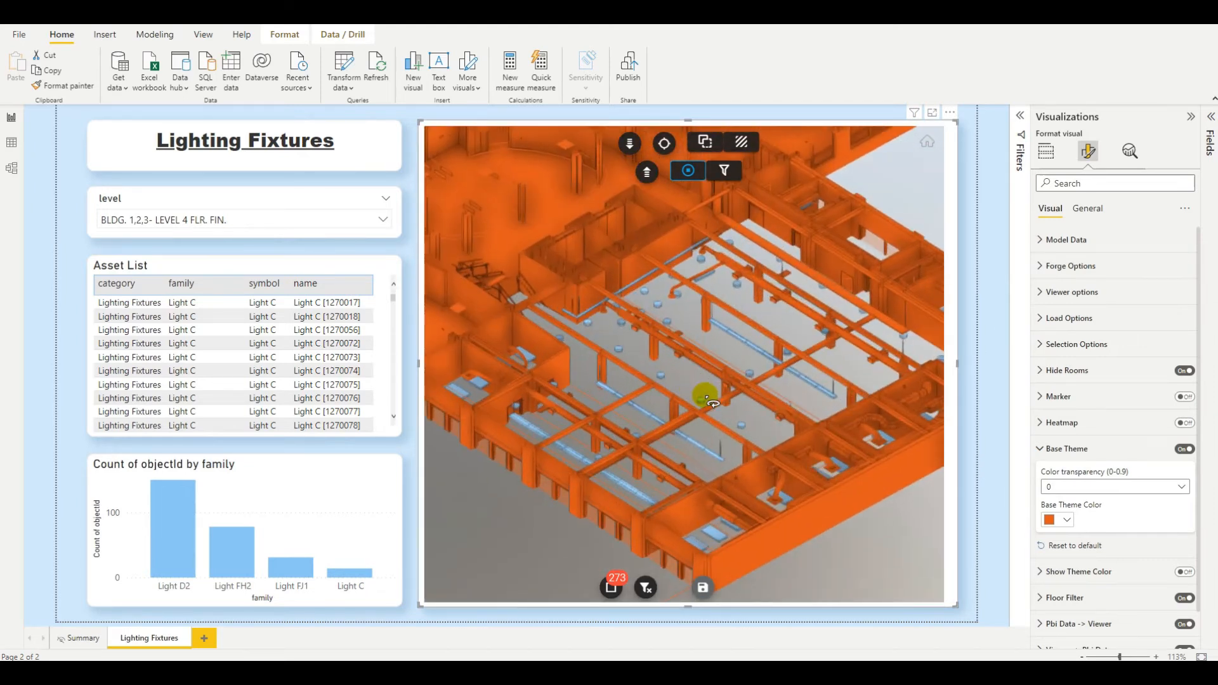
{"action": "left_click", "coordinate": [1060, 519]}
{"action": "left_click", "coordinate": [975, 317]}
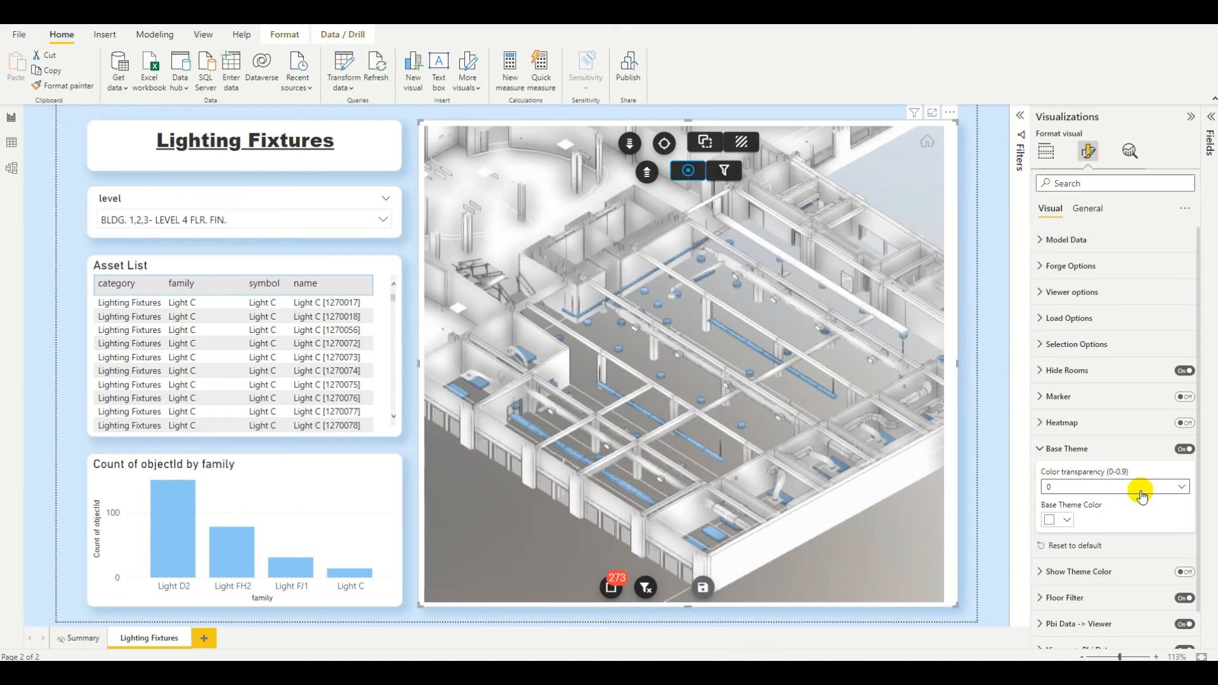
Try base theme colour transparencies of 0.8, 0.5 and 0.2, then return it to 0.
{"action": "left_click", "coordinate": [1180, 487]}
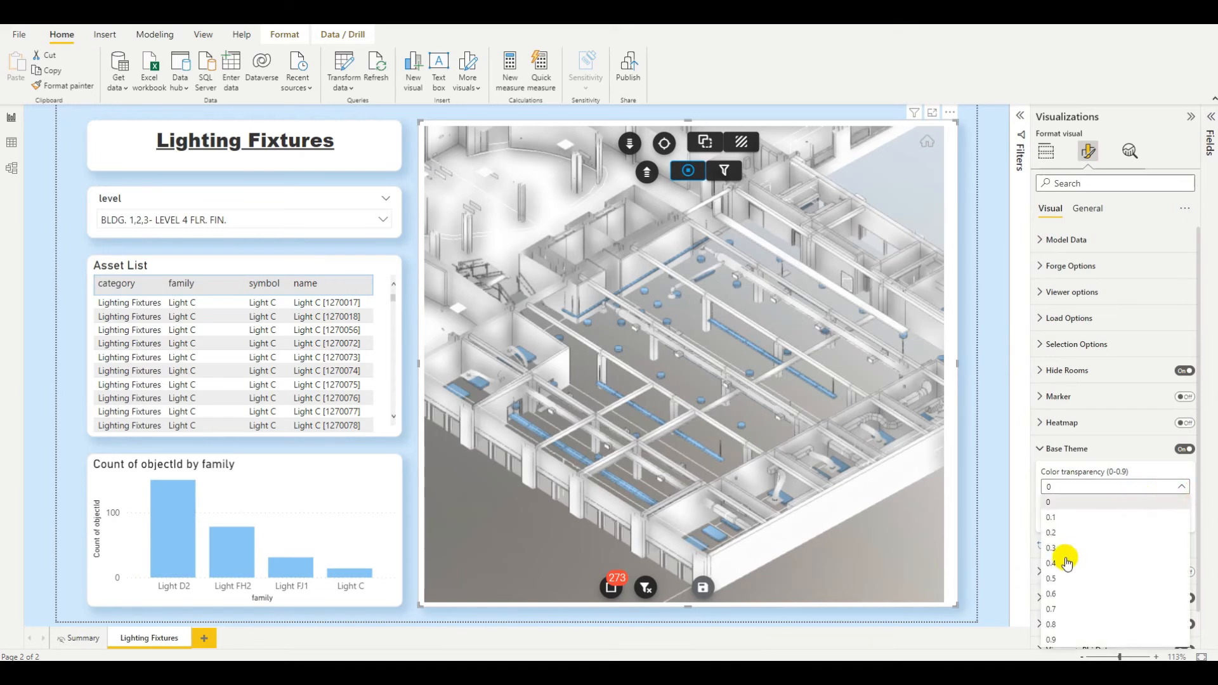
{"action": "left_click", "coordinate": [1052, 624]}
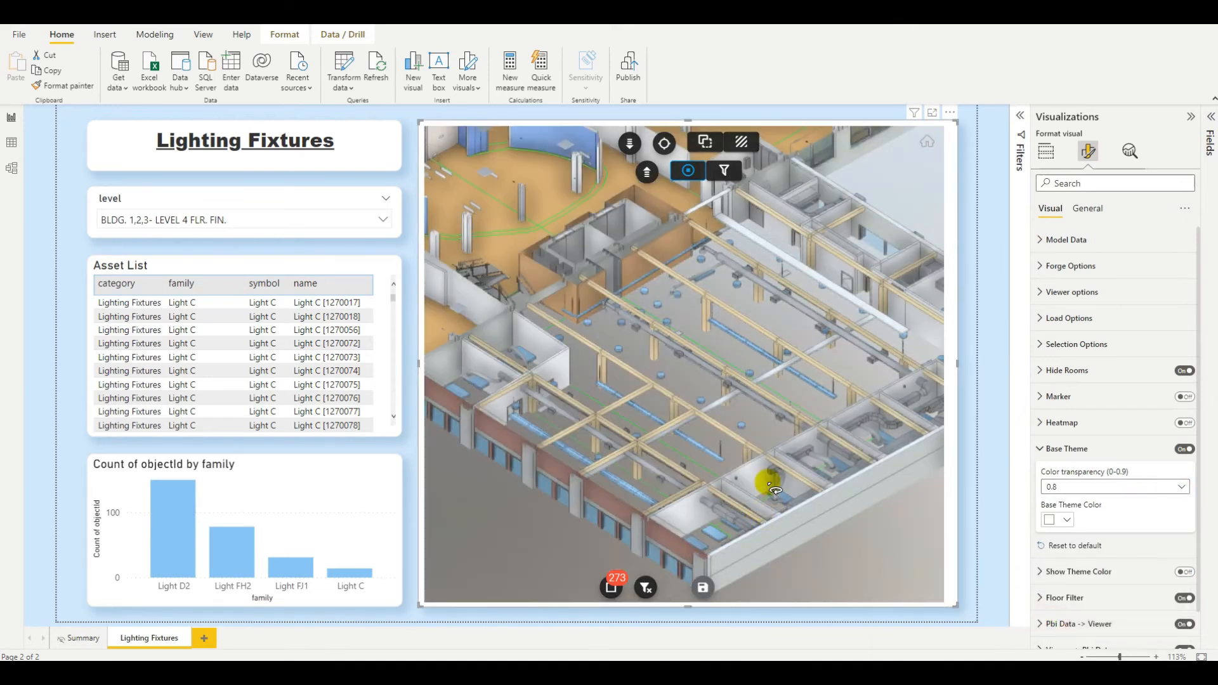
{"action": "left_click", "coordinate": [1066, 486]}
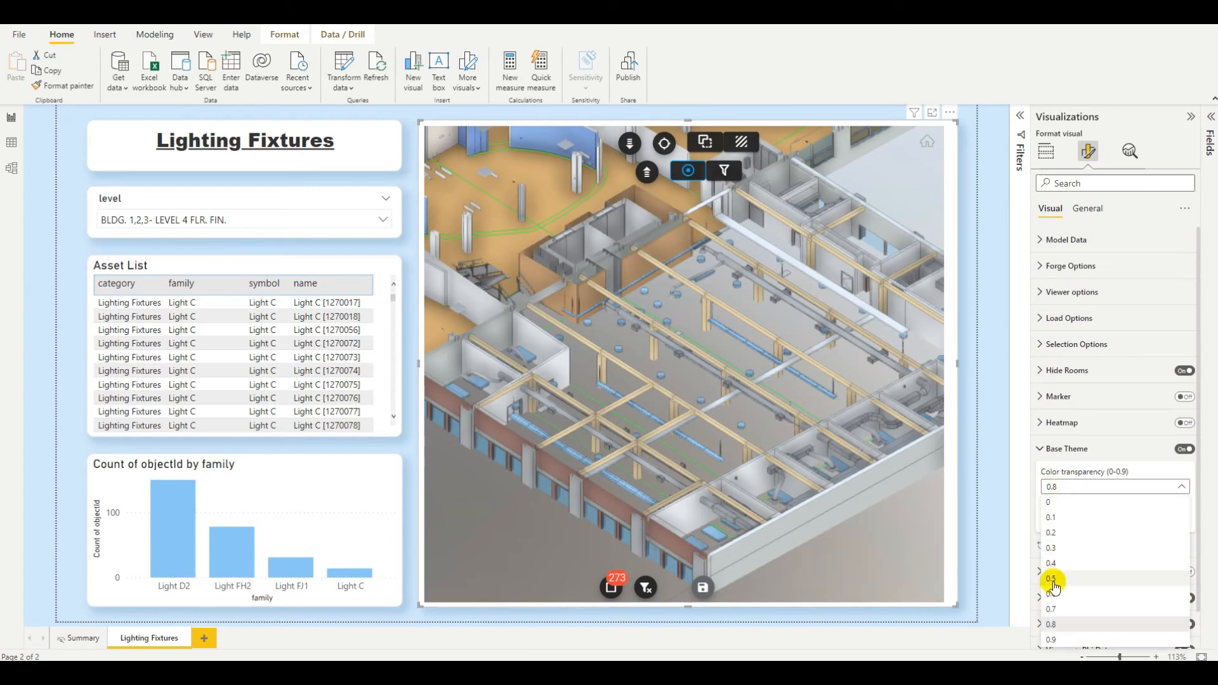
{"action": "left_click", "coordinate": [1055, 585]}
{"action": "left_click", "coordinate": [1077, 490]}
{"action": "left_click", "coordinate": [1065, 535]}
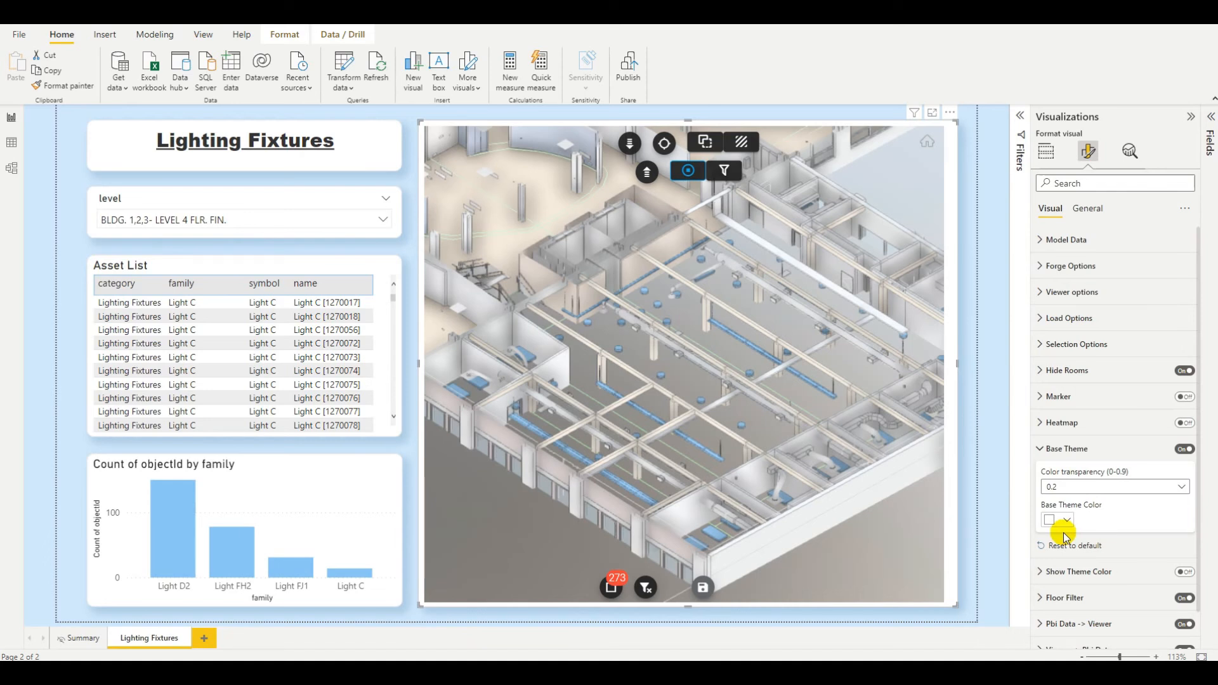
{"action": "left_click", "coordinate": [1167, 487]}
{"action": "left_click", "coordinate": [1073, 505]}
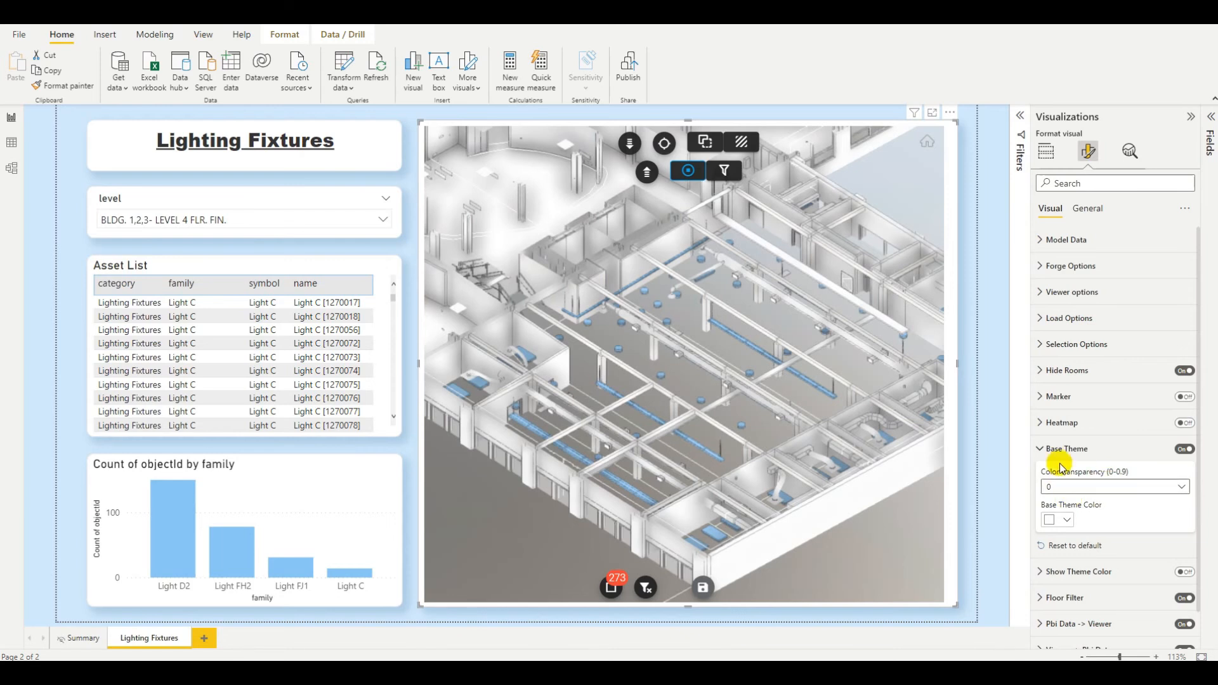
Cross-filter the model by each family bar in the chart: Light D2, Light FH2, Light FJ1 and Light C.
{"action": "left_click", "coordinate": [1041, 449]}
{"action": "left_click_drag", "start_coordinate": [794, 498], "coordinate": [590, 507]}
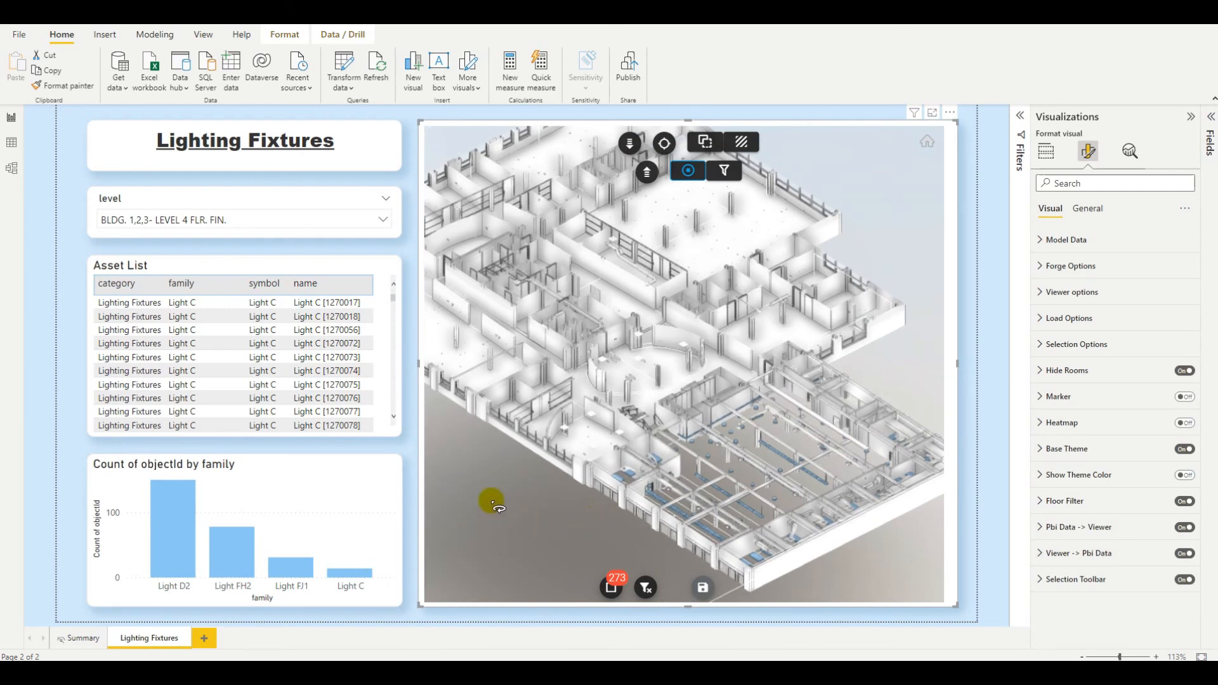
{"action": "left_click", "coordinate": [171, 542]}
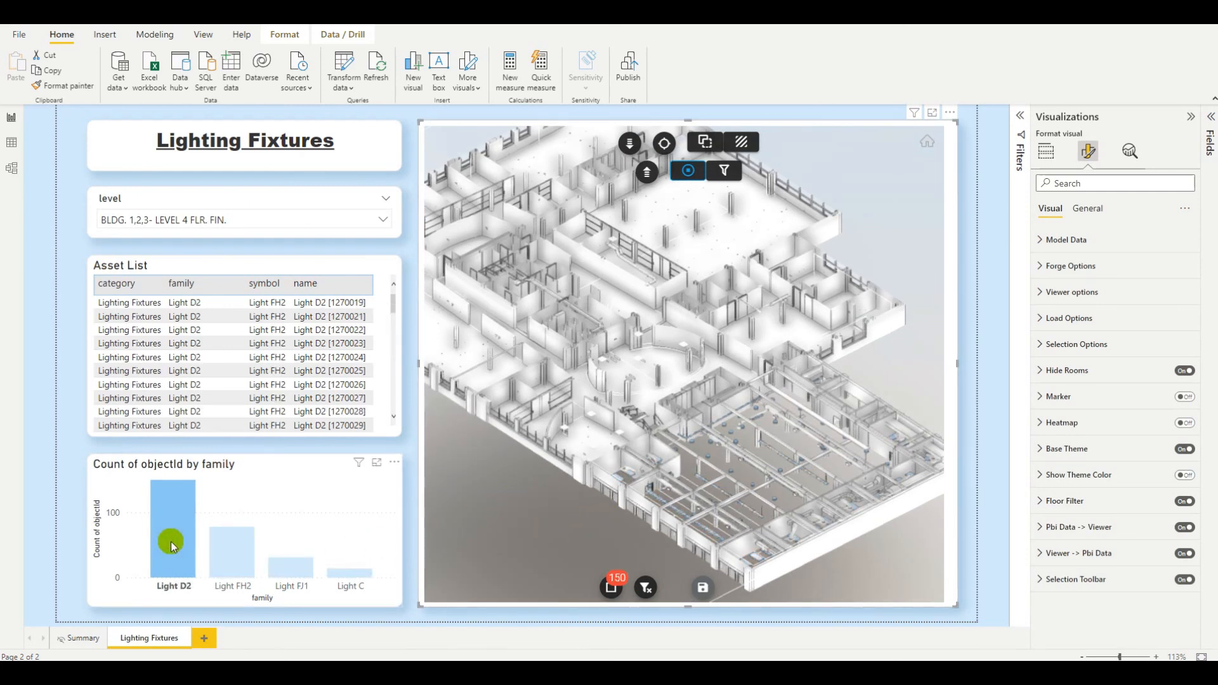
{"action": "left_click", "coordinate": [242, 545]}
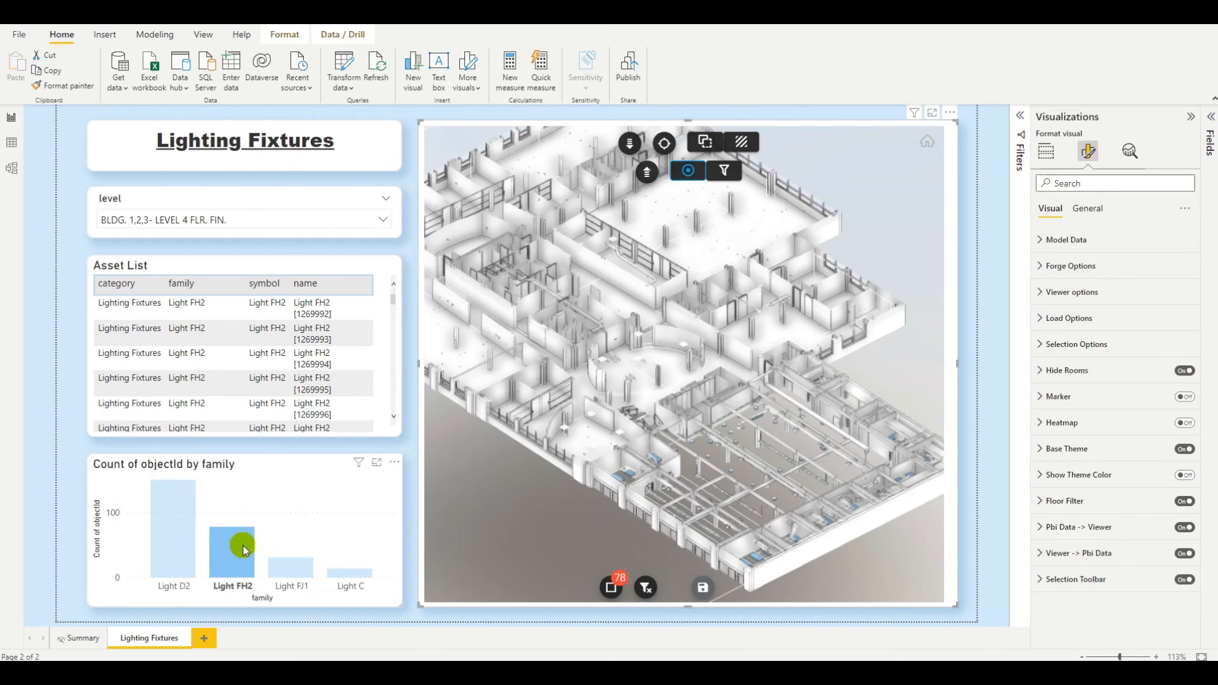
{"action": "left_click", "coordinate": [291, 570]}
{"action": "left_click", "coordinate": [349, 573]}
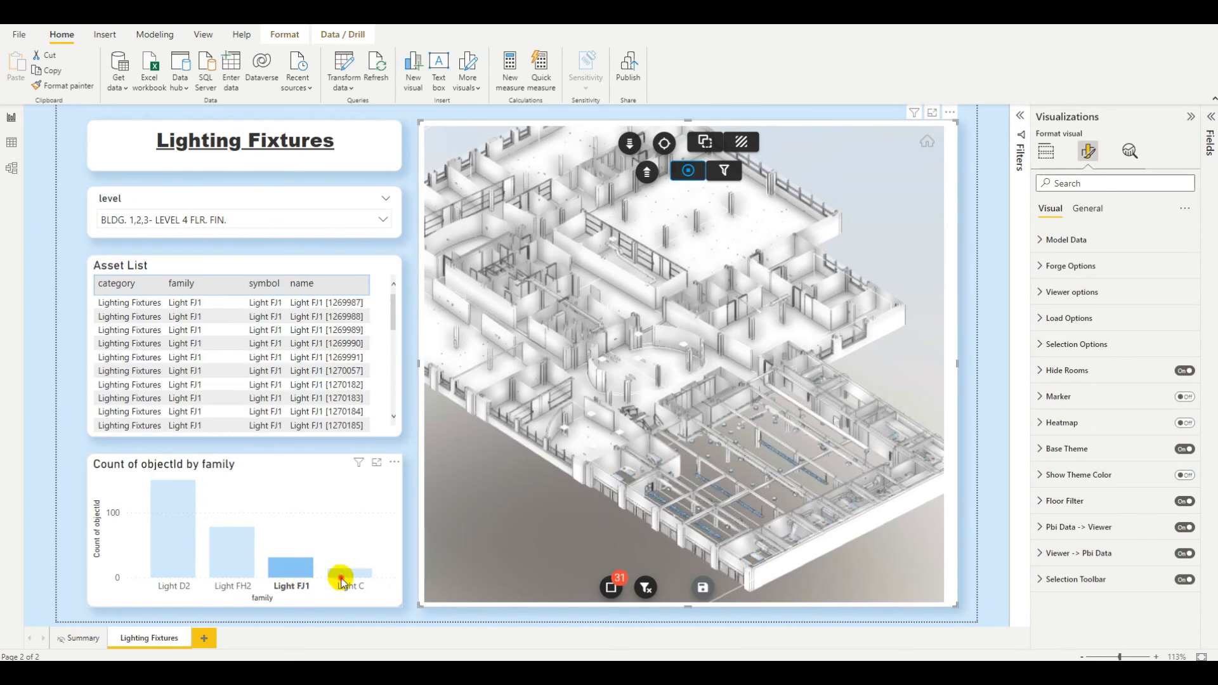